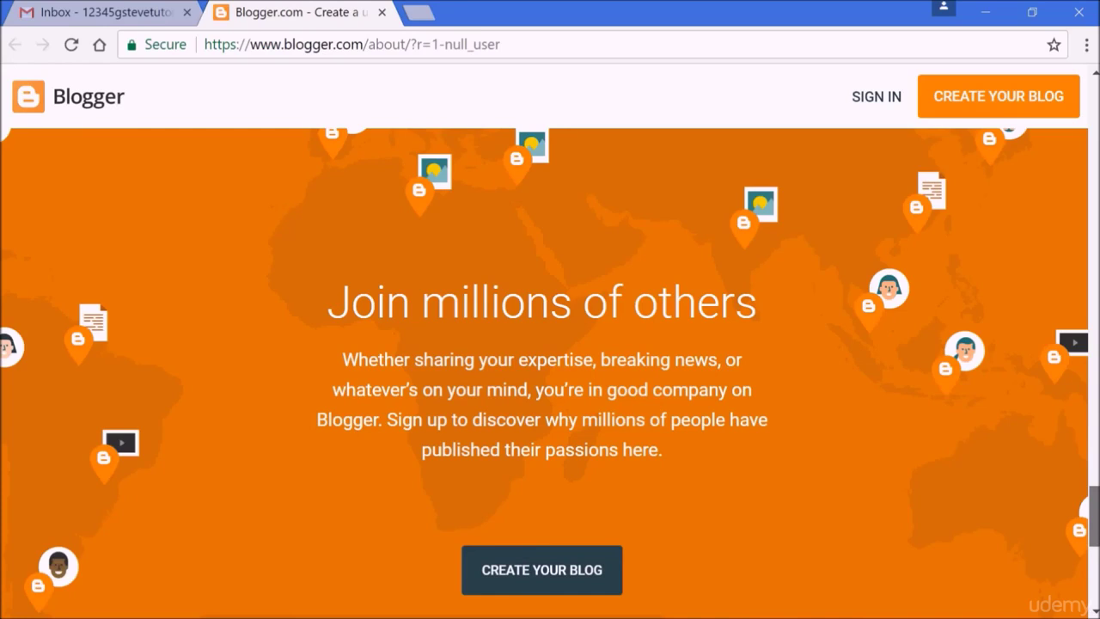
Step: Start creating a blog from the Blogger landing page and sign in with the Google account password
{"action": "scroll", "coordinate": [551, 370], "scroll_direction": "down", "scroll_amount": 2}
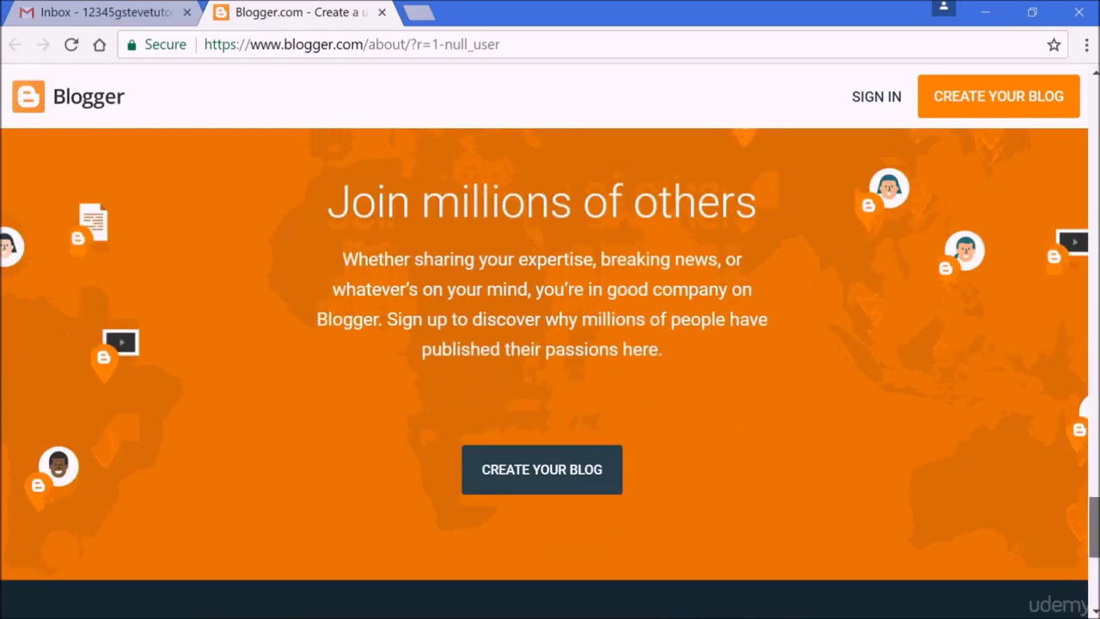
{"action": "scroll", "coordinate": [550, 370], "scroll_direction": "down", "scroll_amount": 1}
{"action": "scroll", "coordinate": [550, 370], "scroll_direction": "down", "scroll_amount": 1}
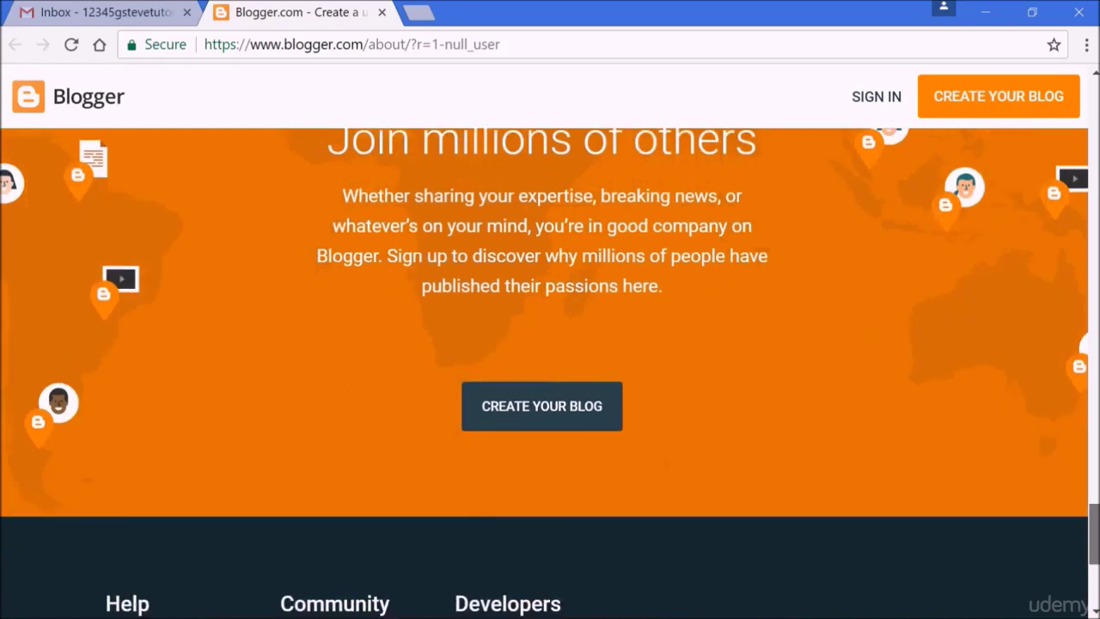
{"action": "scroll", "coordinate": [550, 370], "scroll_direction": "down", "scroll_amount": 4}
{"action": "scroll", "coordinate": [550, 369], "scroll_direction": "up", "scroll_amount": 20}
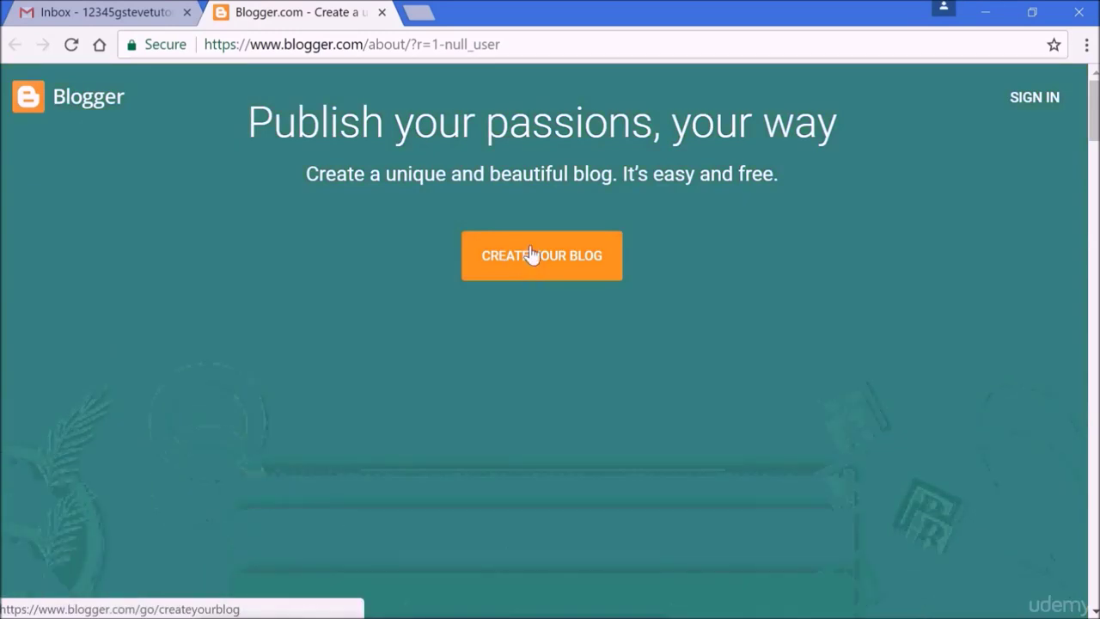
{"action": "left_click", "coordinate": [532, 254]}
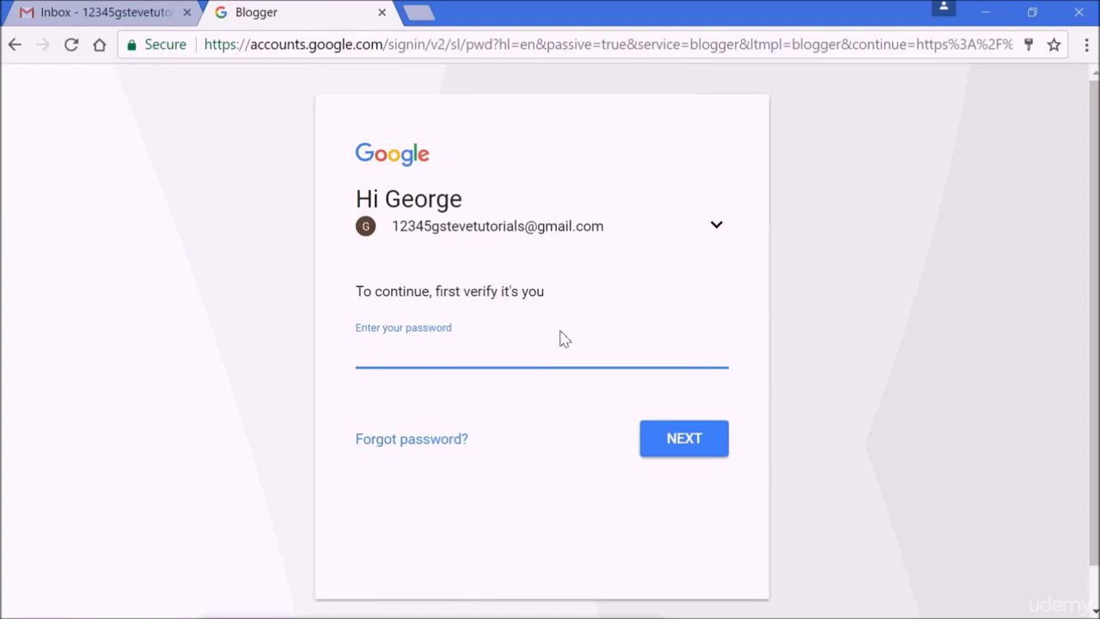
{"action": "type", "text": "•••••••••••••••"}
{"action": "left_click", "coordinate": [696, 446]}
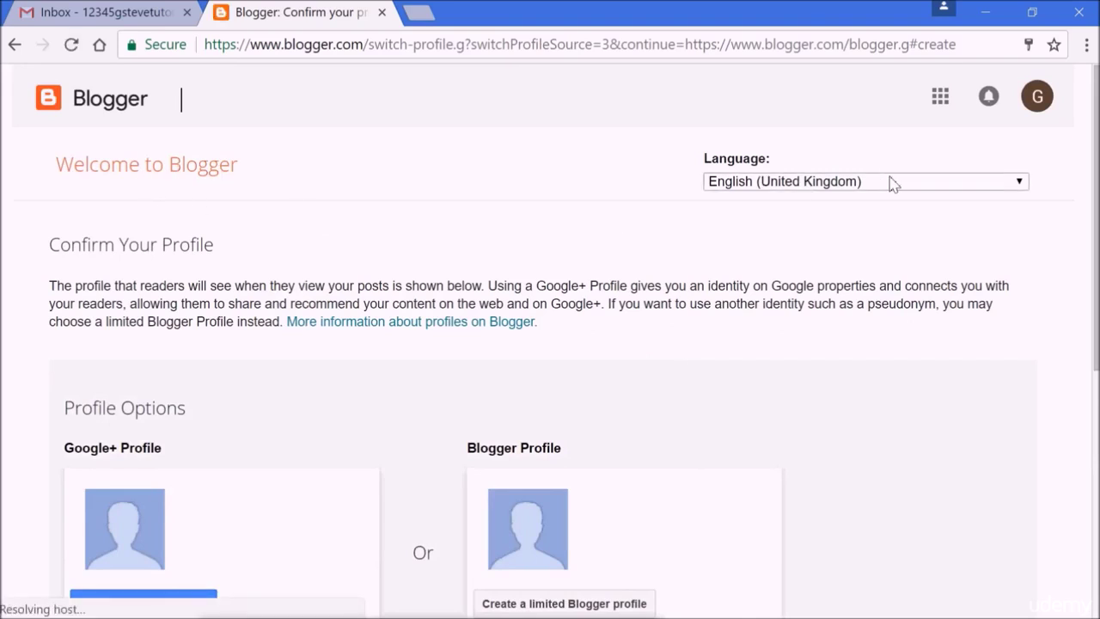
Step: Choose a limited Blogger profile instead of a Google+ profile, keeping the language as English (United Kingdom)
{"action": "left_click", "coordinate": [971, 185]}
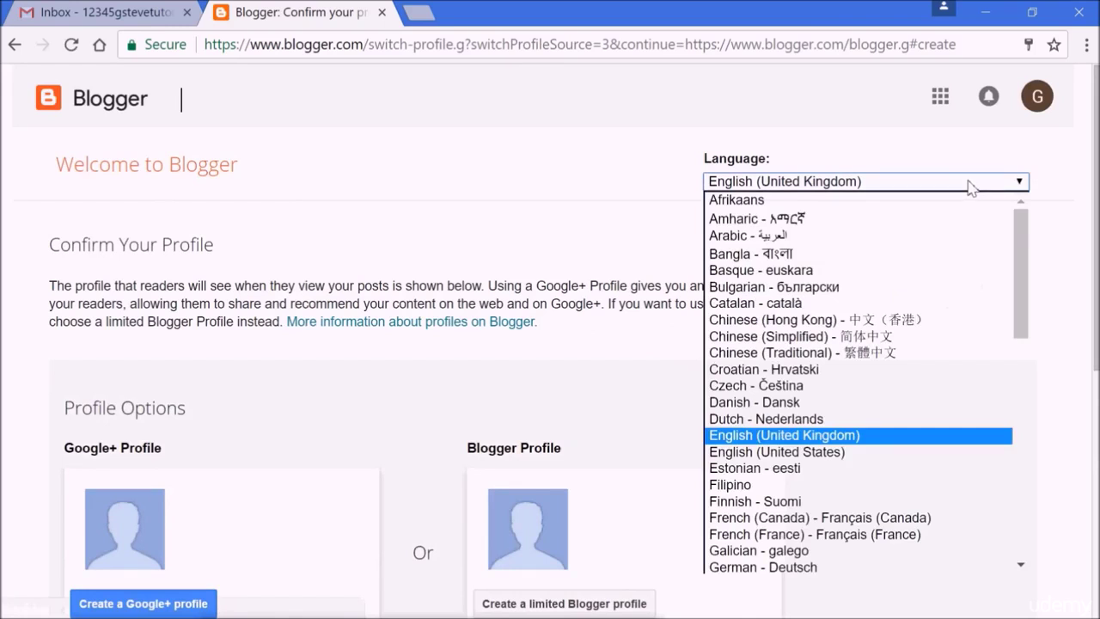
{"action": "left_click", "coordinate": [678, 225]}
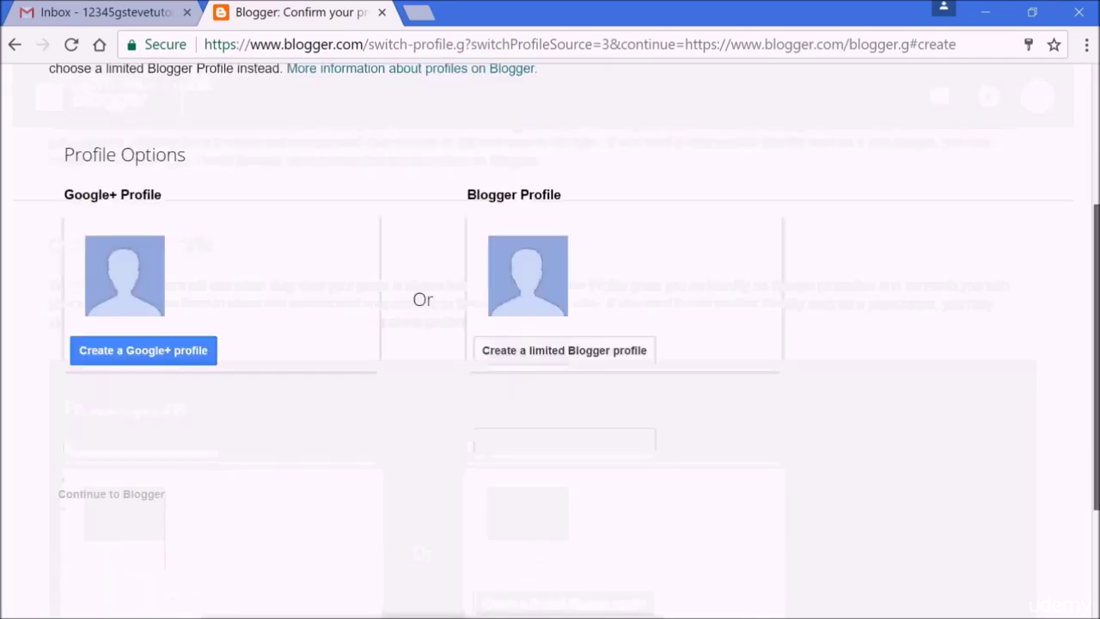
{"action": "left_click_drag", "start_coordinate": [1097, 361], "coordinate": [1097, 355]}
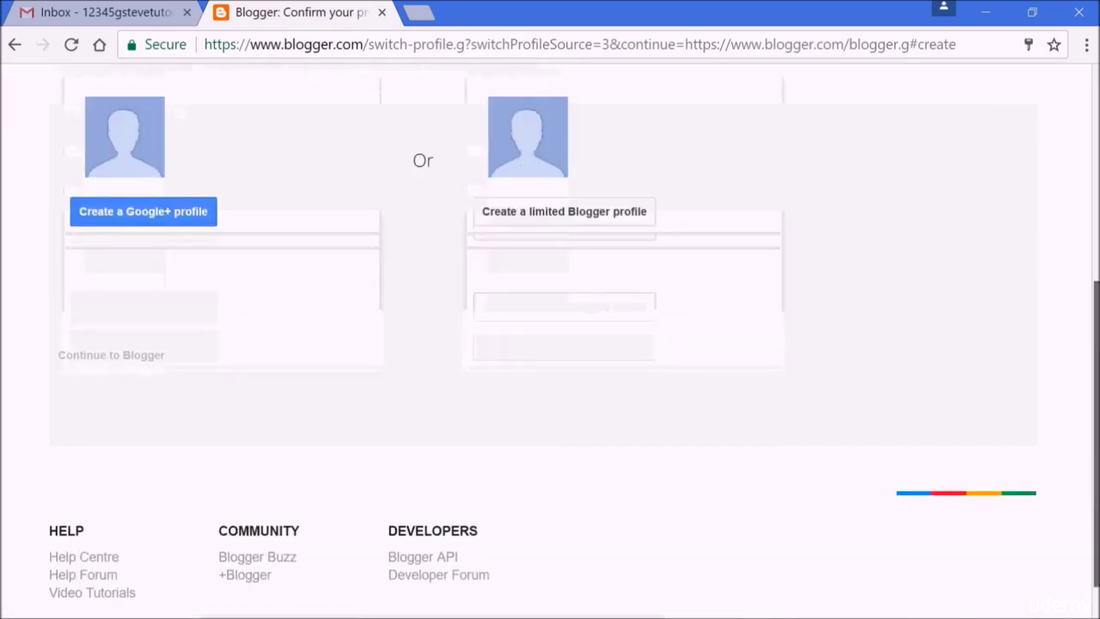
{"action": "left_click_drag", "start_coordinate": [1097, 434], "coordinate": [1097, 354]}
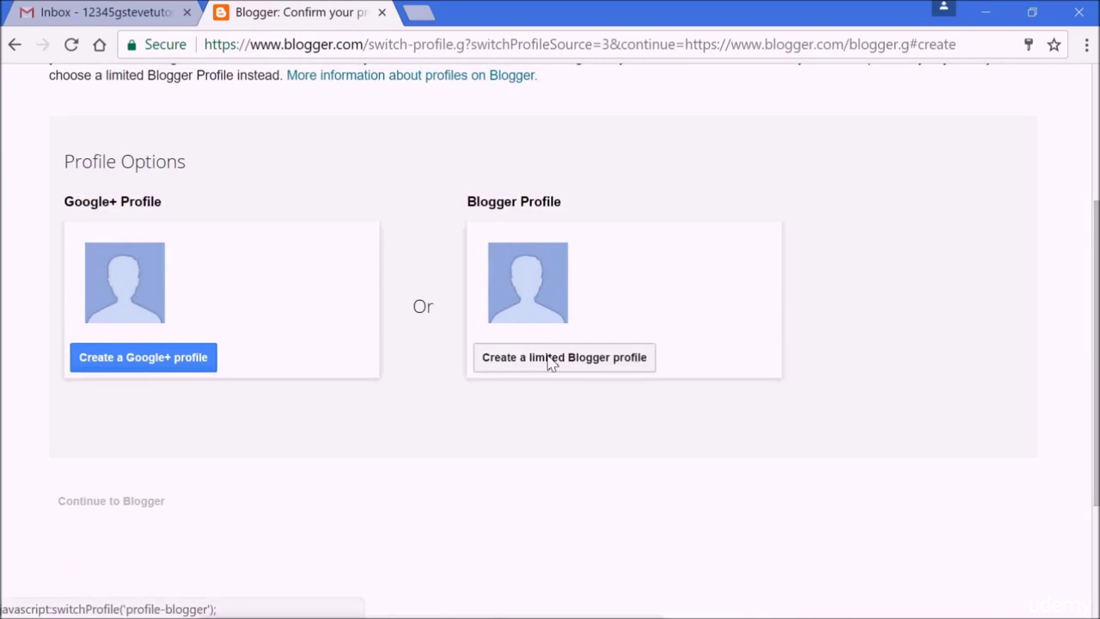
{"action": "left_click", "coordinate": [551, 357]}
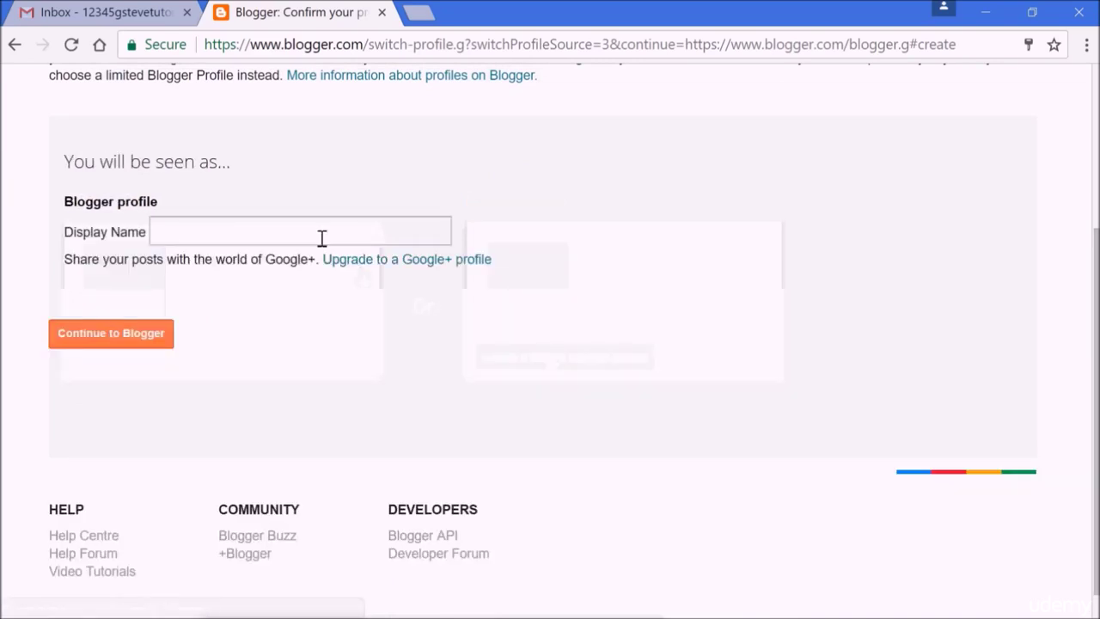
Step: Enter the full name as the Blogger profile's display name and continue to Blogger
{"action": "left_click", "coordinate": [191, 230]}
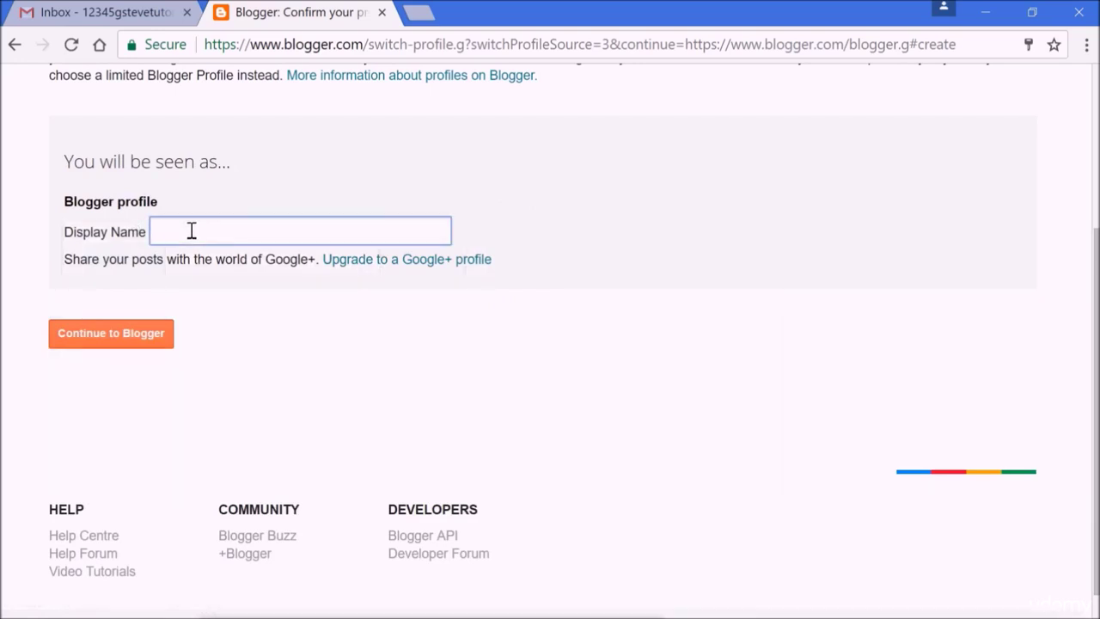
{"action": "type", "text": "George Steve"}
{"action": "left_click", "coordinate": [251, 288]}
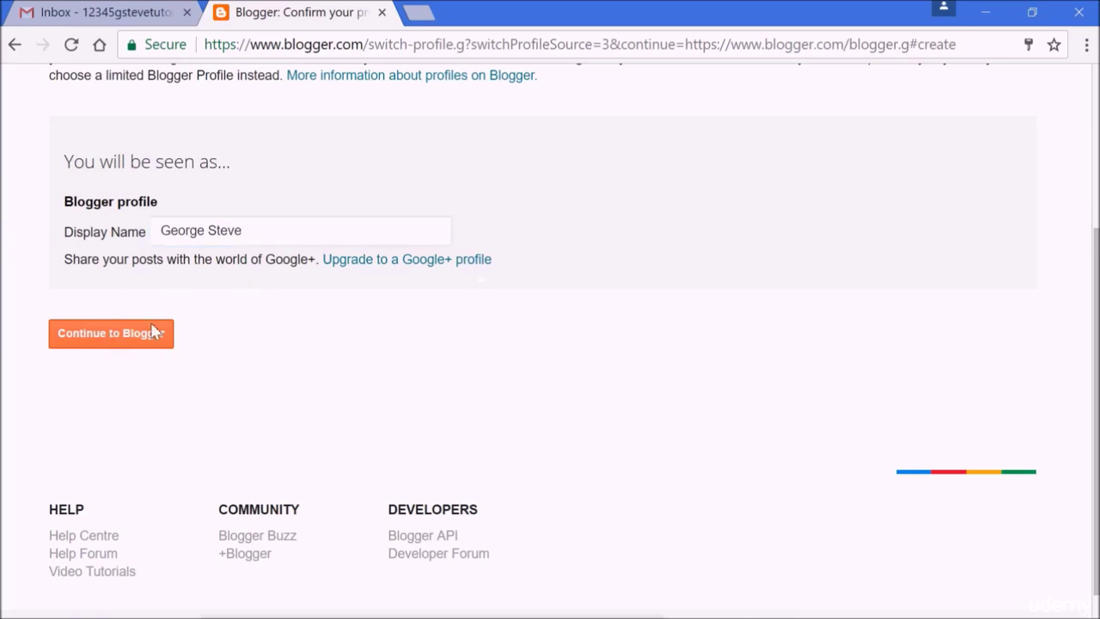
{"action": "left_click", "coordinate": [104, 348]}
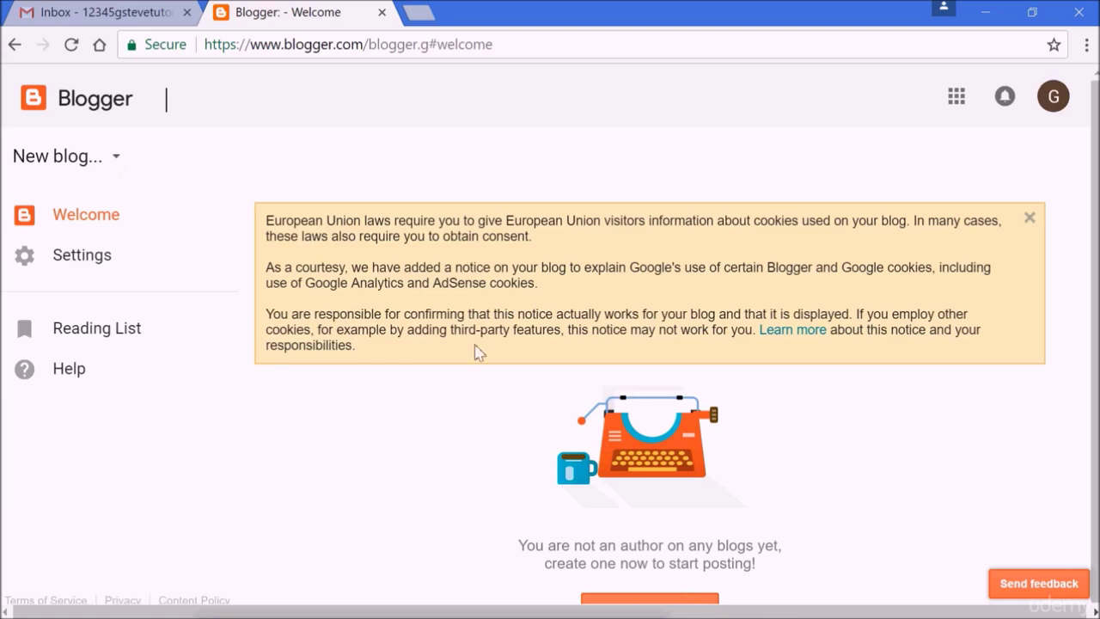
Step: Open the form for creating a new blog from the Blogger welcome page
{"action": "left_click", "coordinate": [111, 166]}
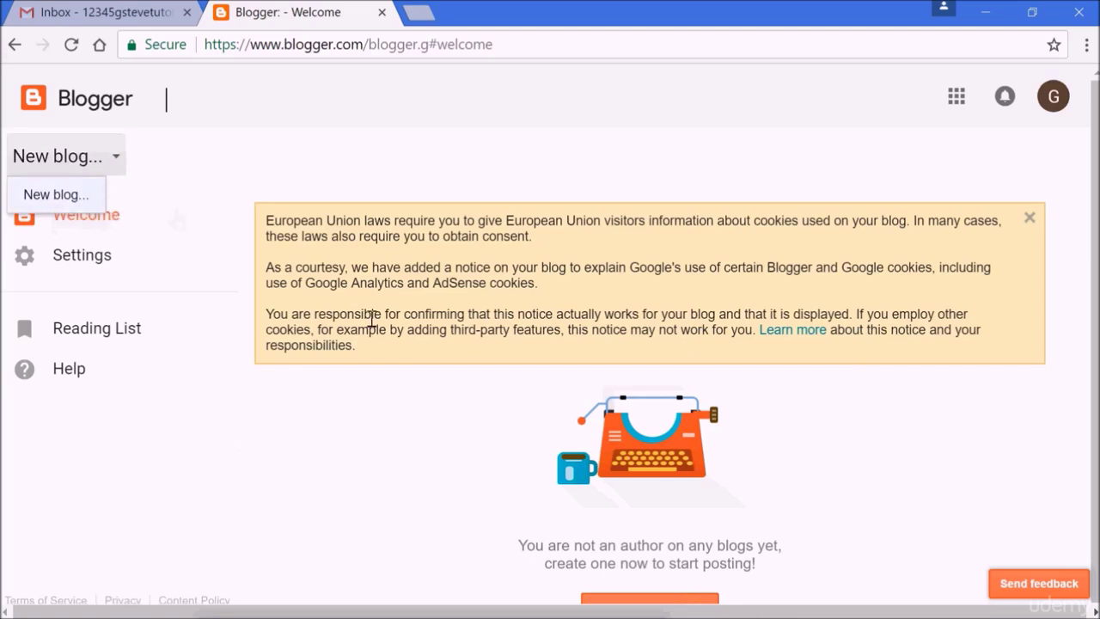
{"action": "left_click", "coordinate": [392, 138]}
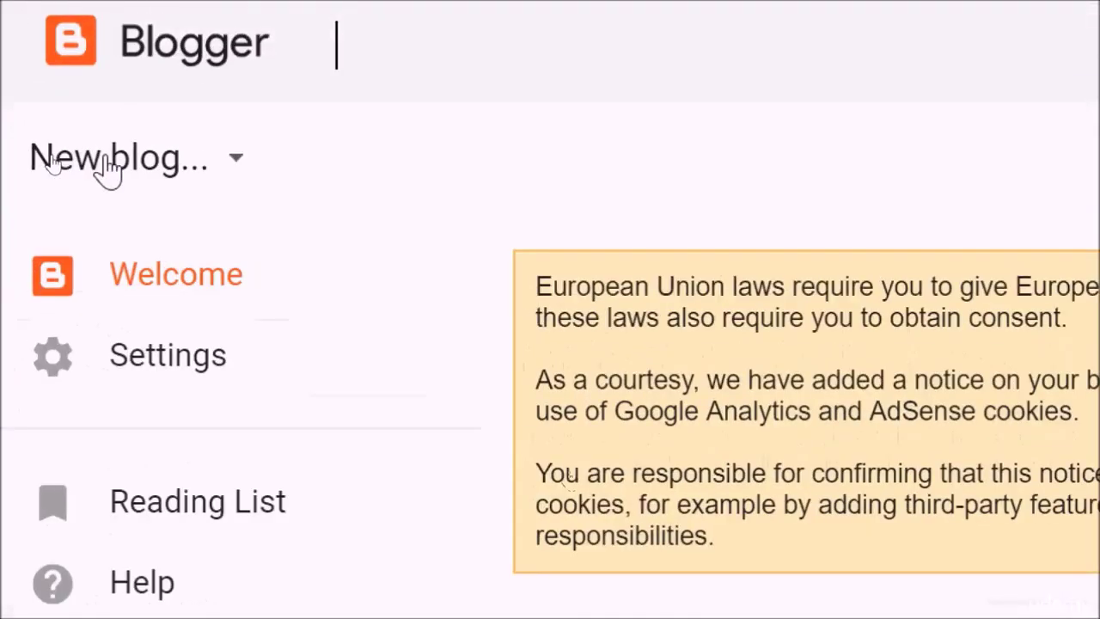
{"action": "left_click", "coordinate": [235, 164]}
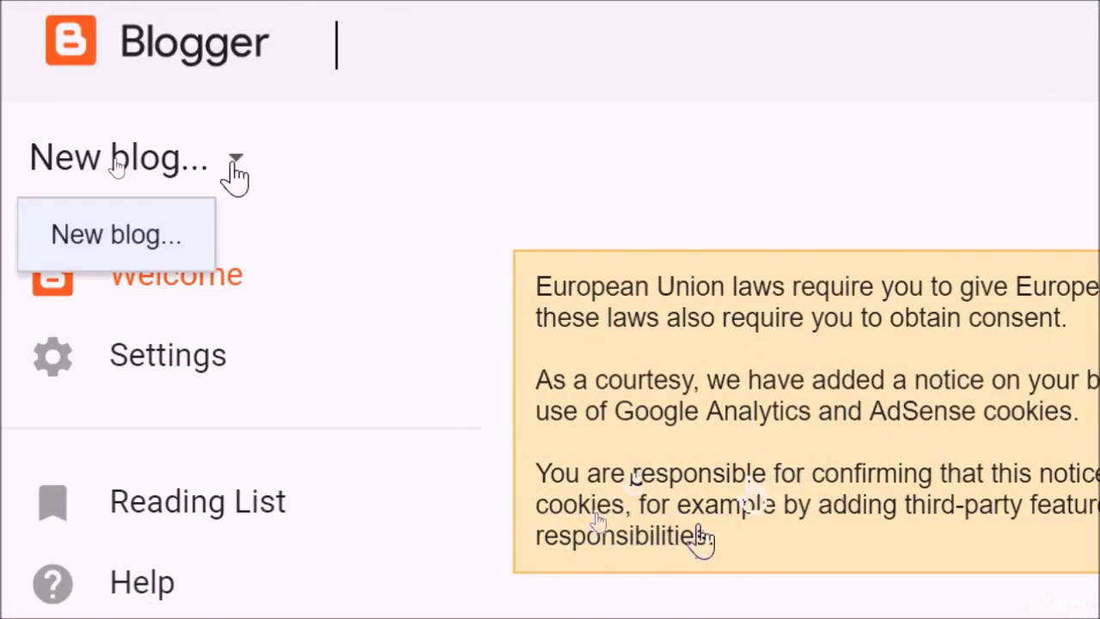
{"action": "left_click", "coordinate": [105, 251]}
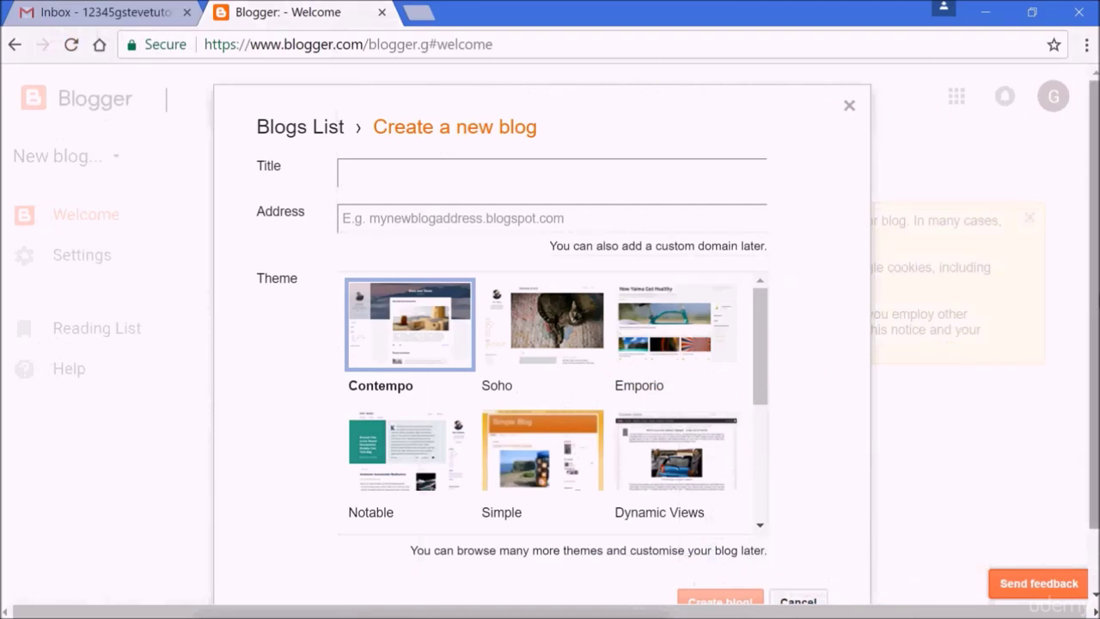
Step: Enter Gstevewall Academy as the title of the new blog
{"action": "scroll", "coordinate": [1093, 309], "scroll_direction": "down", "scroll_amount": 1}
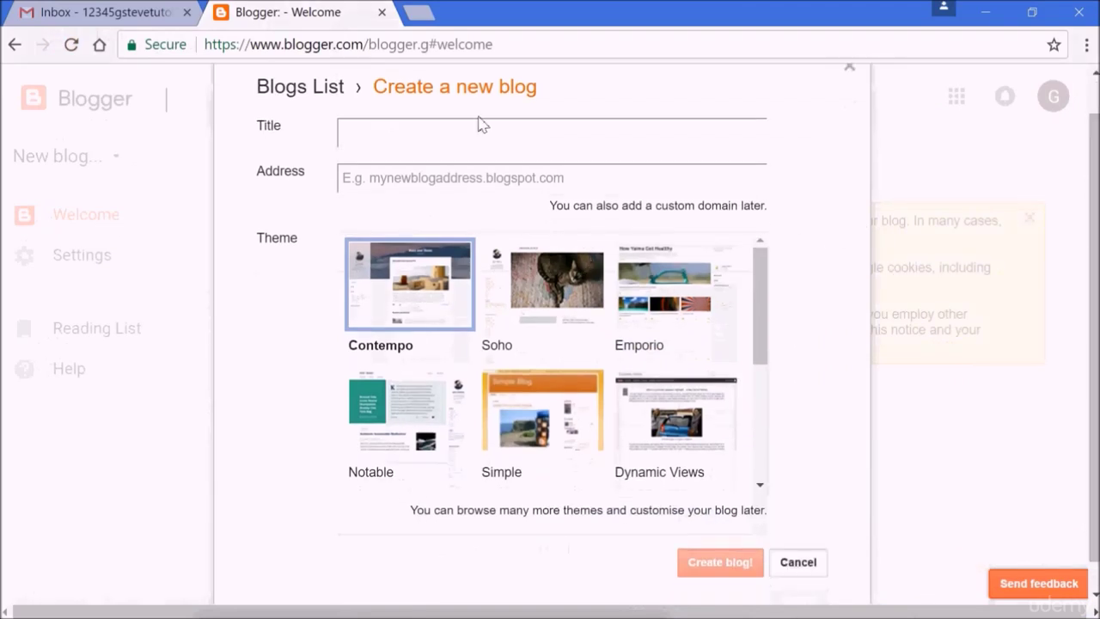
{"action": "left_click", "coordinate": [453, 132]}
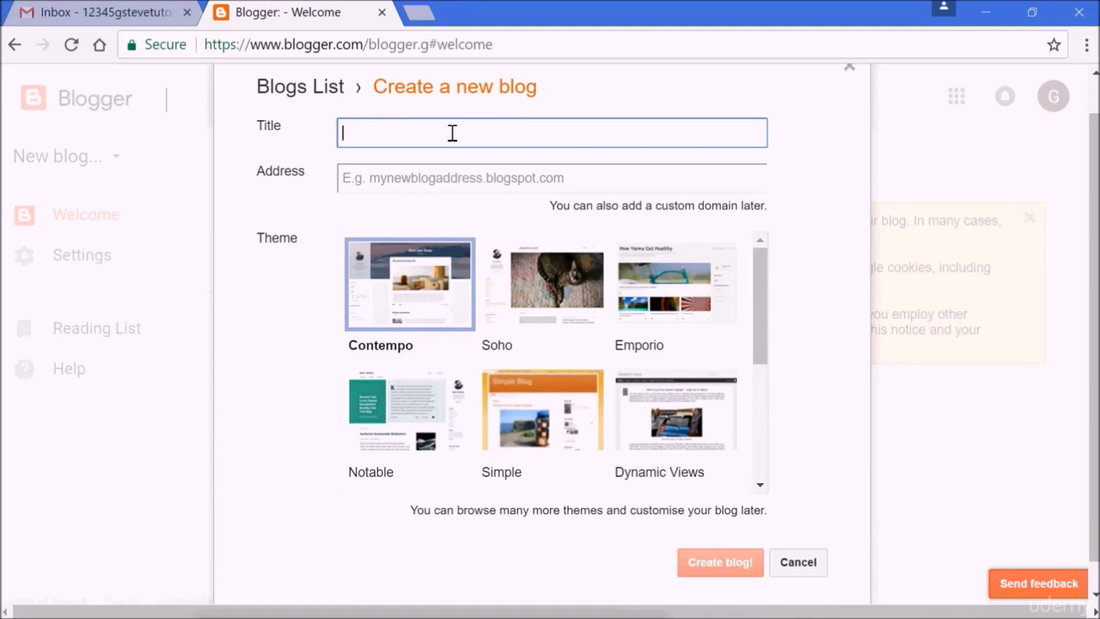
{"action": "type", "text": "Gstevewall Aca"}
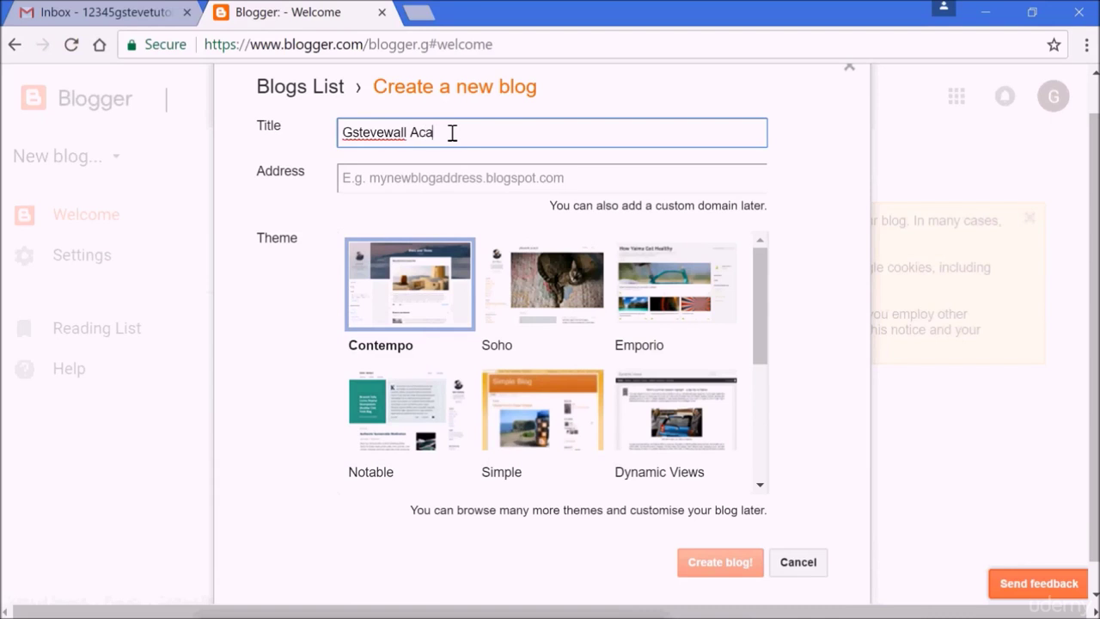
{"action": "type", "text": "demy"}
Step: Set the new blog's address to gstevewallacademy.blogspot.com
{"action": "left_click", "coordinate": [434, 179]}
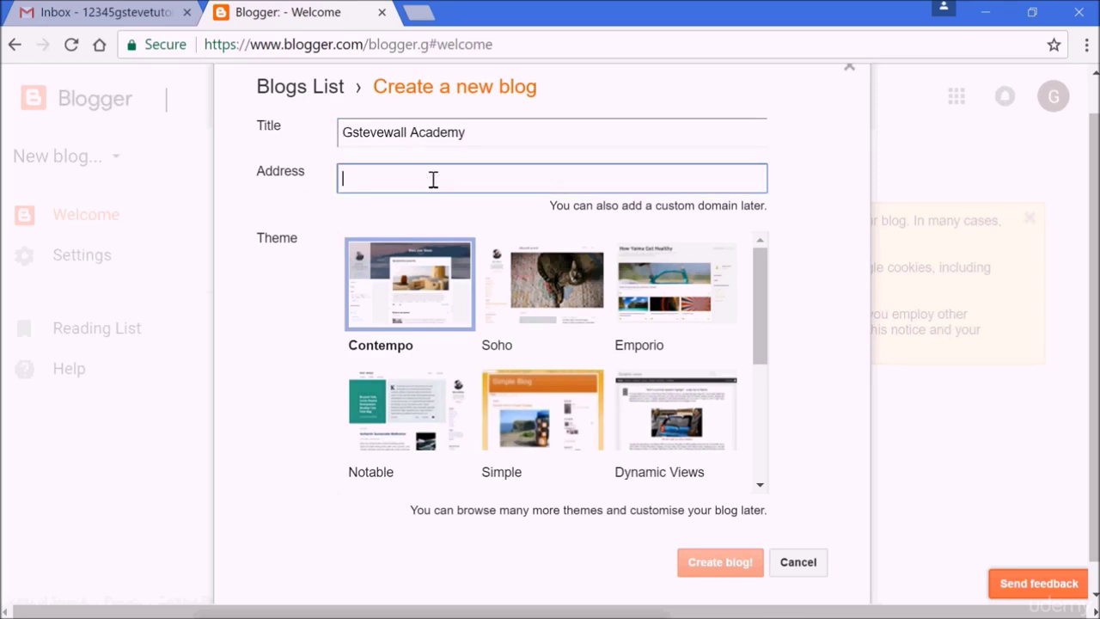
{"action": "type", "text": "gsteve"}
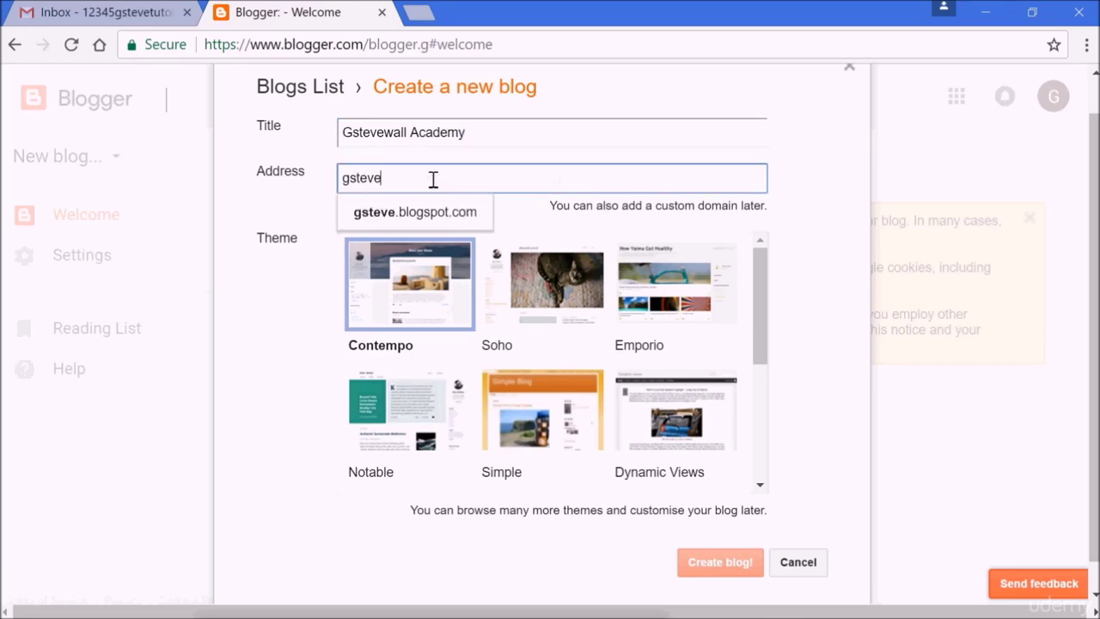
{"action": "type", "text": "wall"}
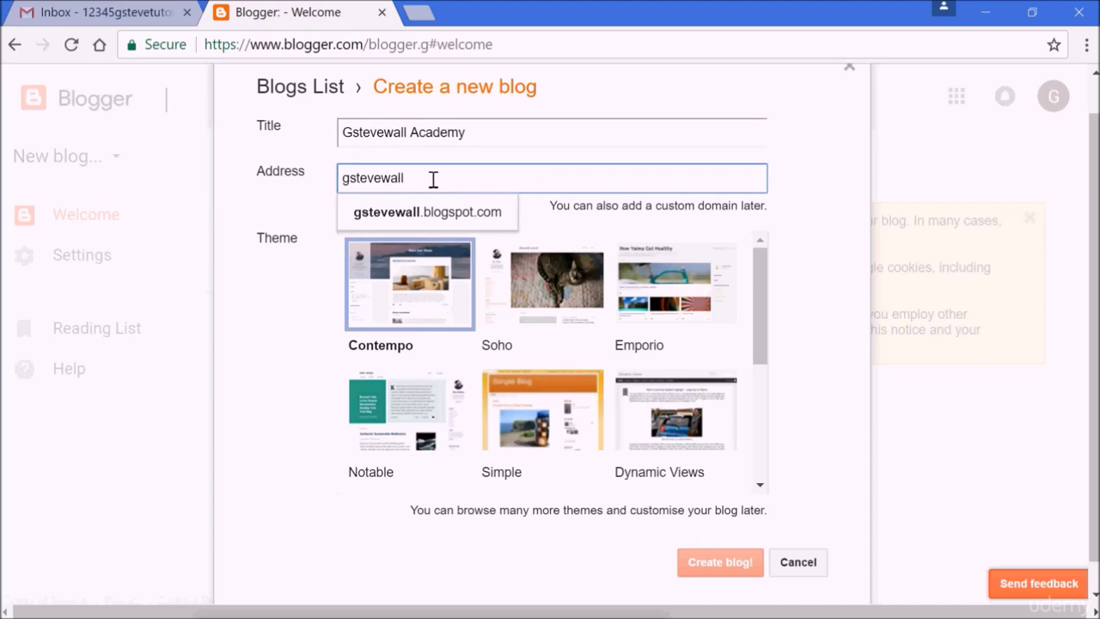
{"action": "type", "text": "academy"}
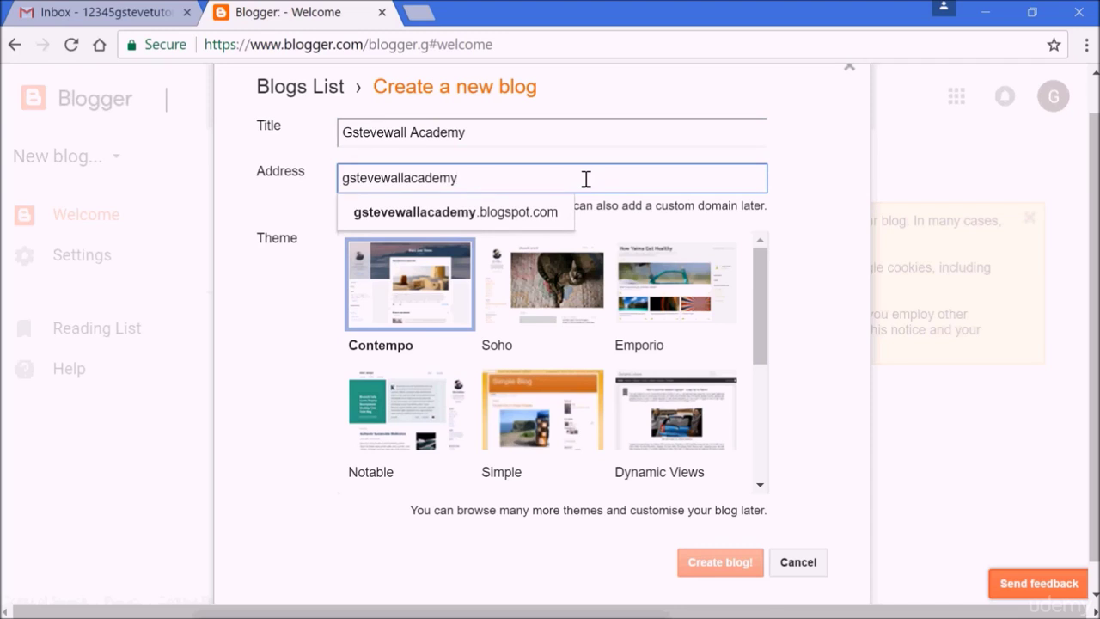
{"action": "key", "text": "Return"}
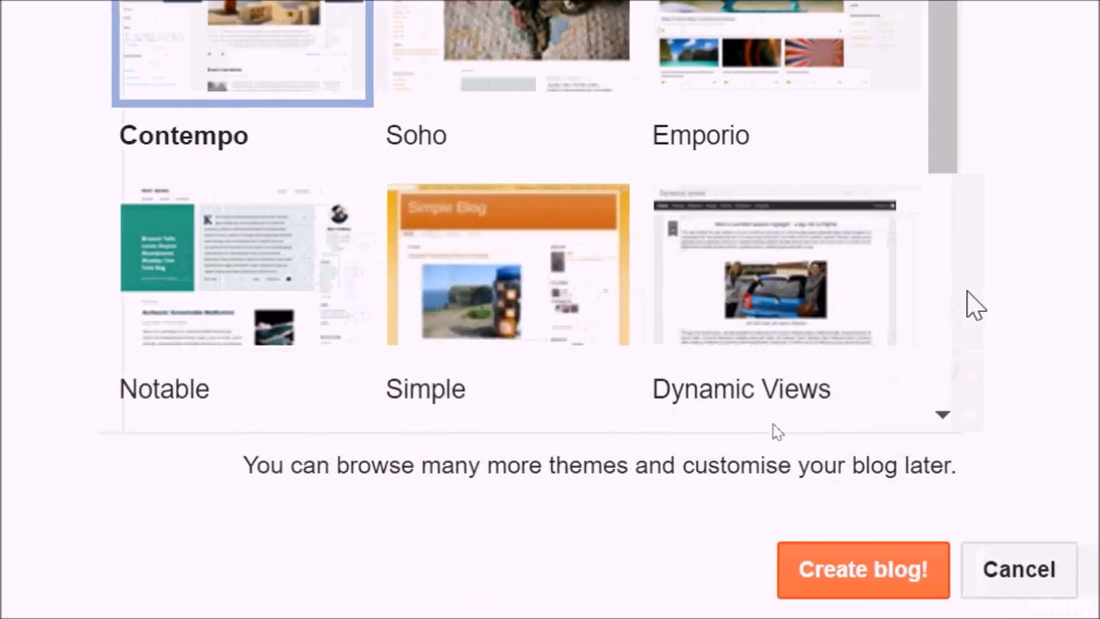
Step: Look through the available themes and create the blog with the Contempo theme
{"action": "scroll", "coordinate": [953, 319], "scroll_direction": "down", "scroll_amount": 5}
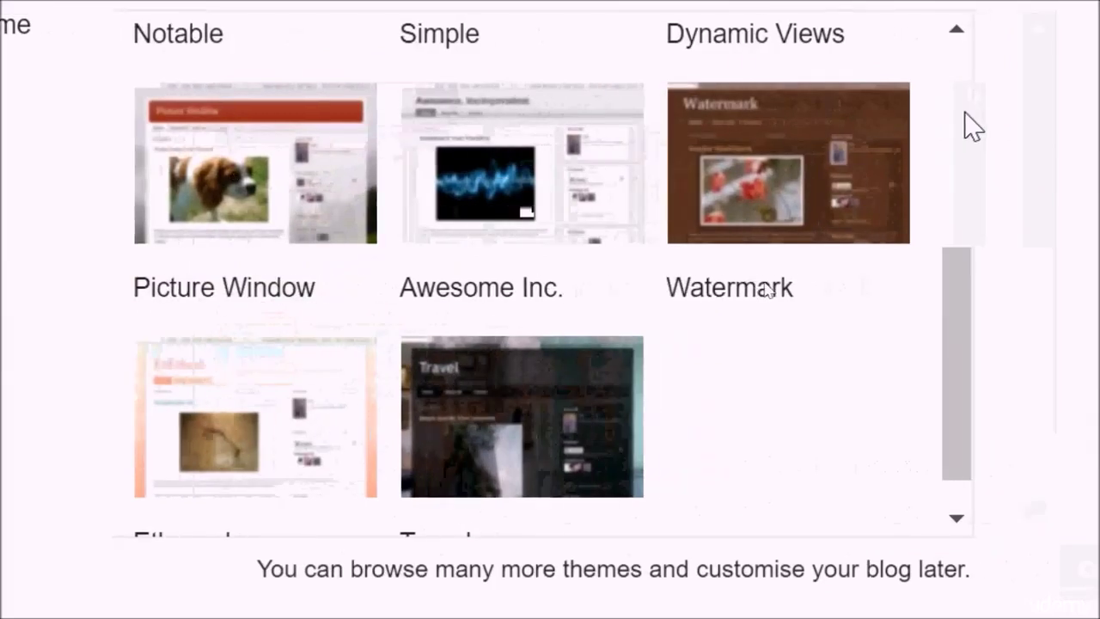
{"action": "scroll", "coordinate": [1044, 64], "scroll_direction": "up", "scroll_amount": 5}
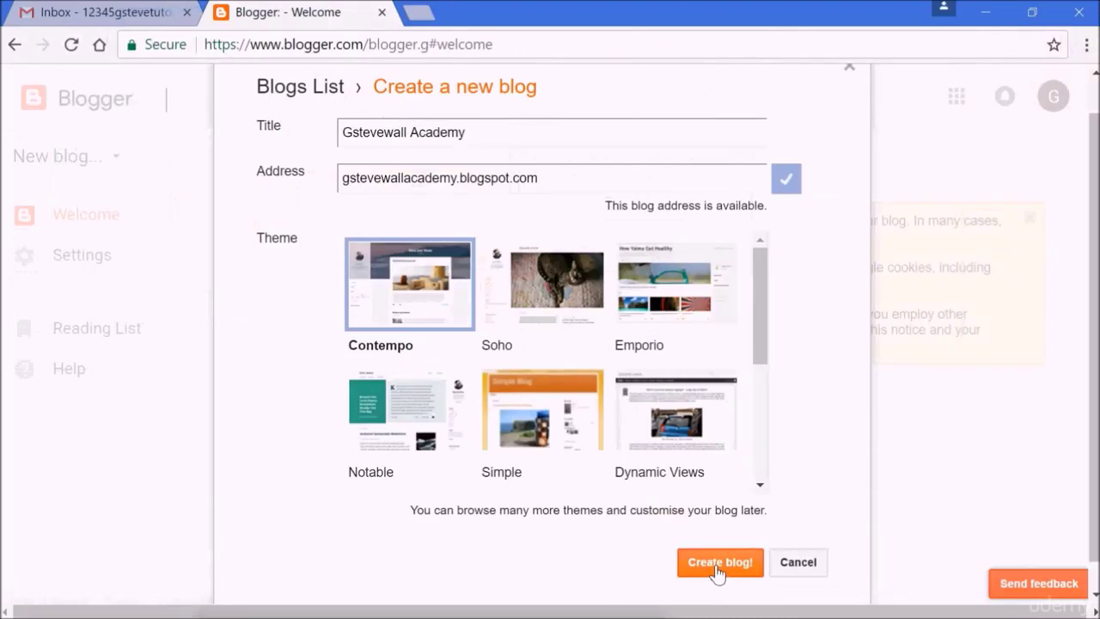
{"action": "left_click", "coordinate": [719, 568]}
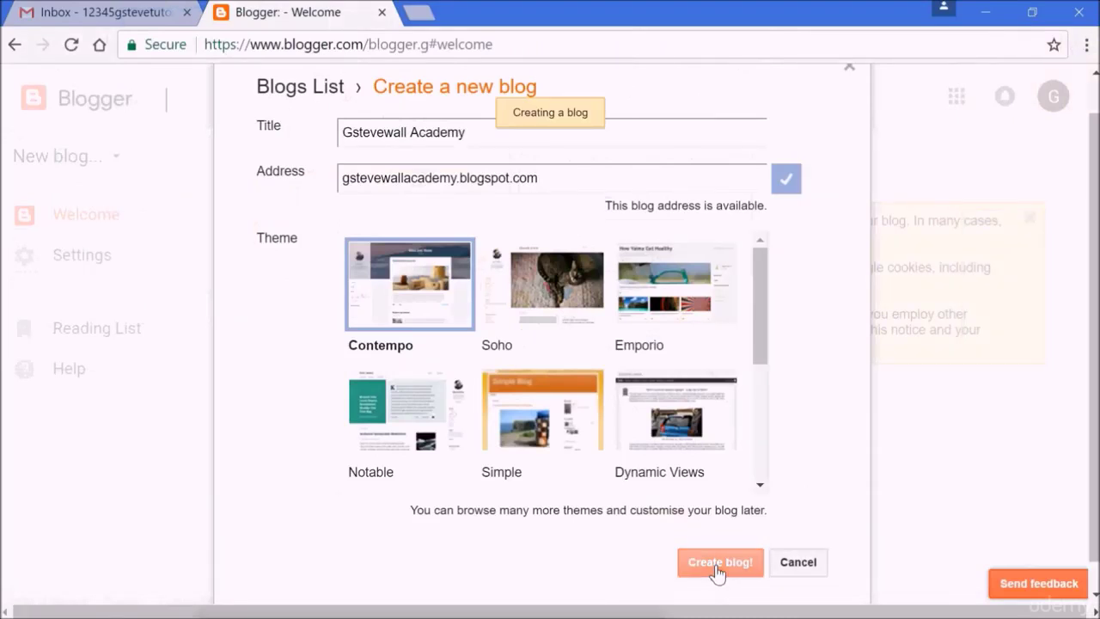